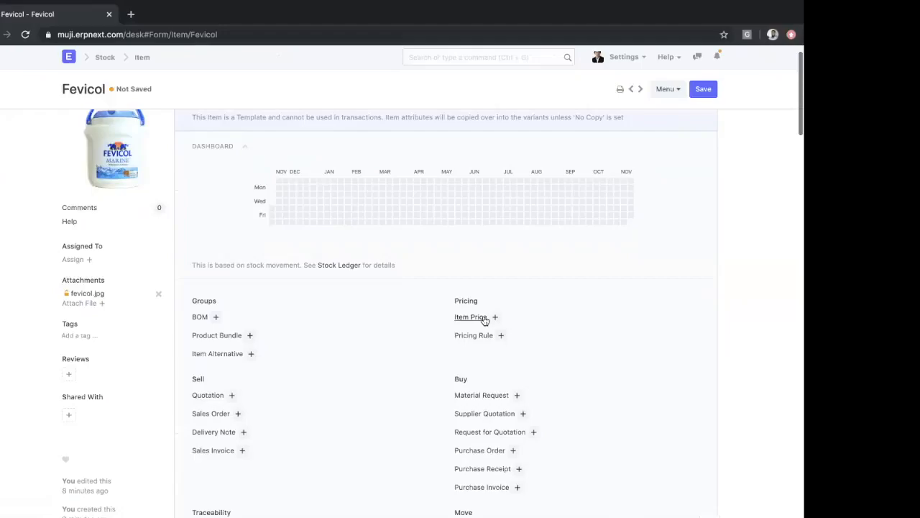
Step: Open the Standard Buying price list from the Stock module and go to its item prices
{"action": "left_click", "coordinate": [485, 320]}
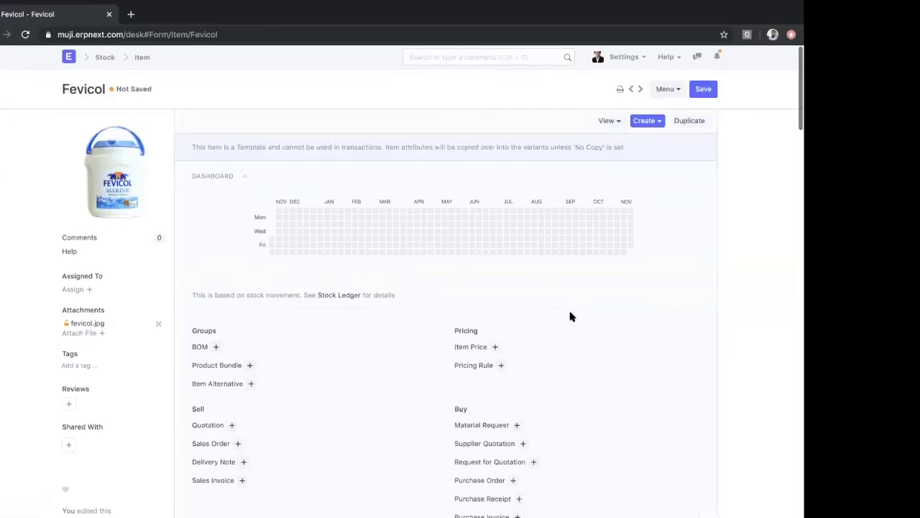
{"action": "left_click", "coordinate": [105, 57]}
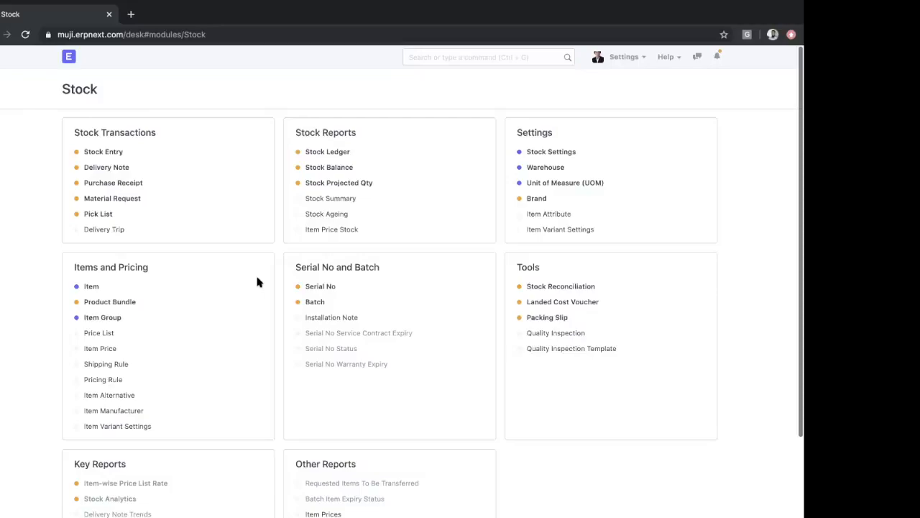
{"action": "left_click", "coordinate": [107, 333]}
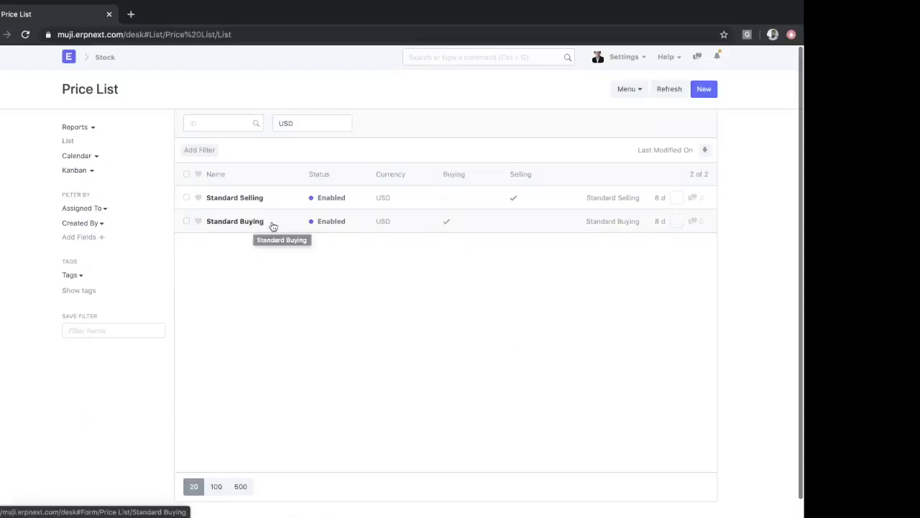
{"action": "left_click", "coordinate": [255, 221]}
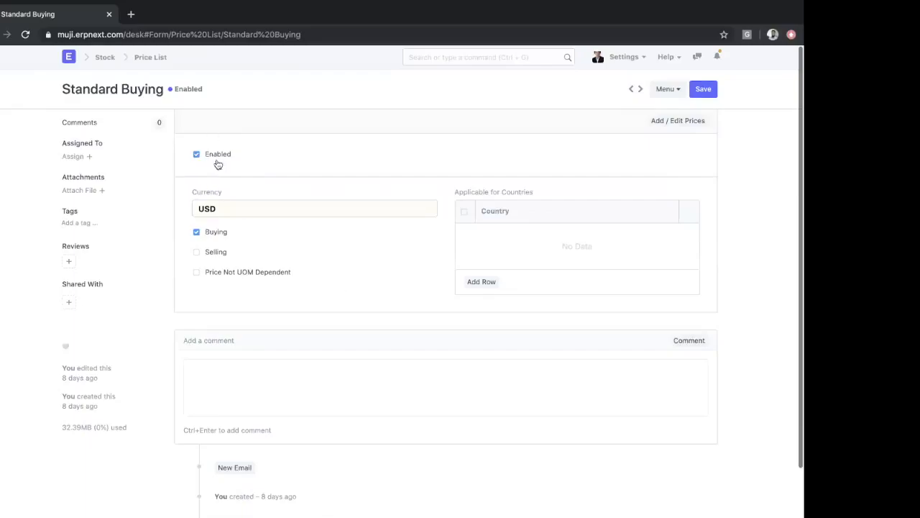
{"action": "double_click", "coordinate": [221, 204]}
{"action": "left_click", "coordinate": [320, 249]}
{"action": "left_click", "coordinate": [689, 119]}
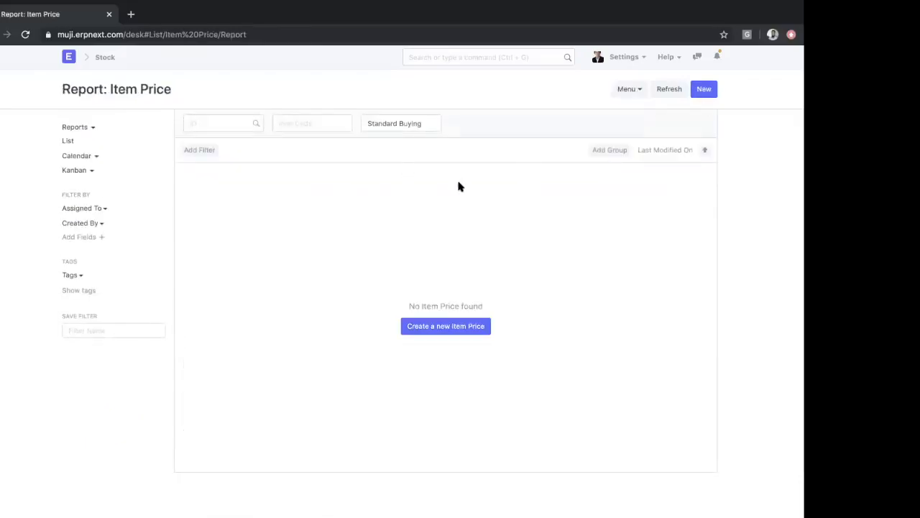
Step: Start a new Standard Buying item price for Fevicol with a rate of 20
{"action": "left_click", "coordinate": [706, 92]}
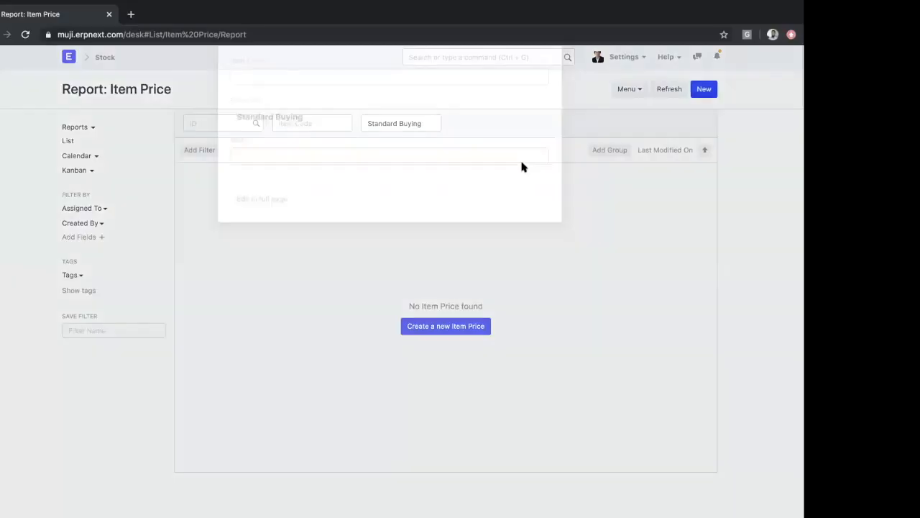
{"action": "left_click", "coordinate": [385, 127]}
{"action": "type", "text": "fev"}
{"action": "left_click", "coordinate": [364, 147]}
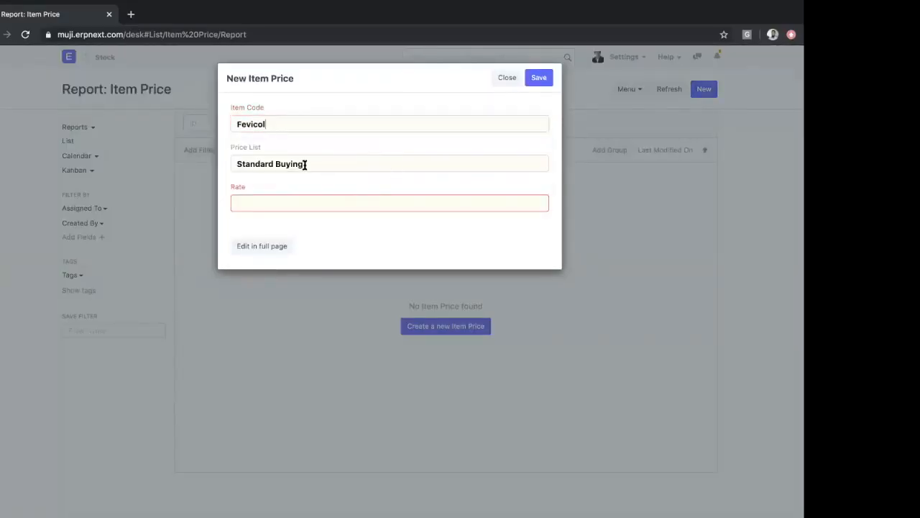
{"action": "left_click", "coordinate": [293, 201]}
{"action": "type", "text": "20"}
Step: Open the new Fevicol price in the full form, check its UOM, price list and currency, and save it
{"action": "left_click", "coordinate": [287, 248]}
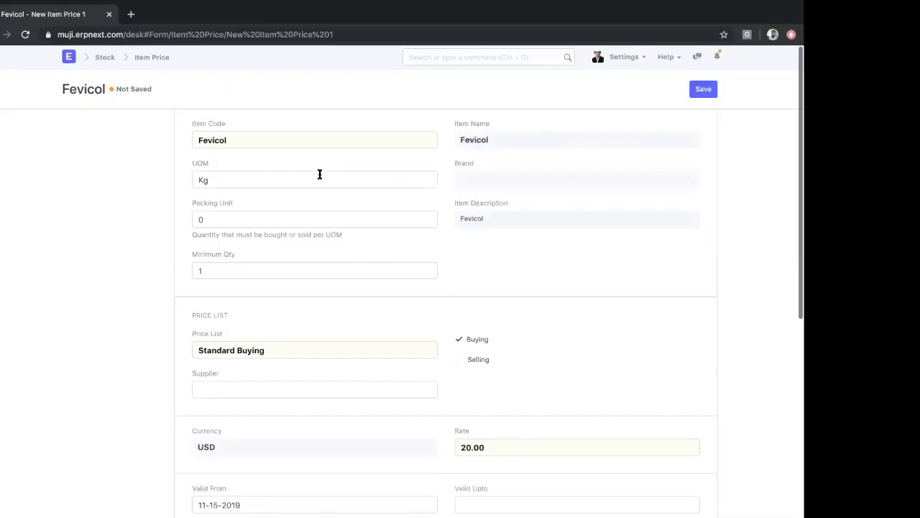
{"action": "double_click", "coordinate": [320, 174]}
{"action": "left_click", "coordinate": [481, 296]}
{"action": "double_click", "coordinate": [243, 443]}
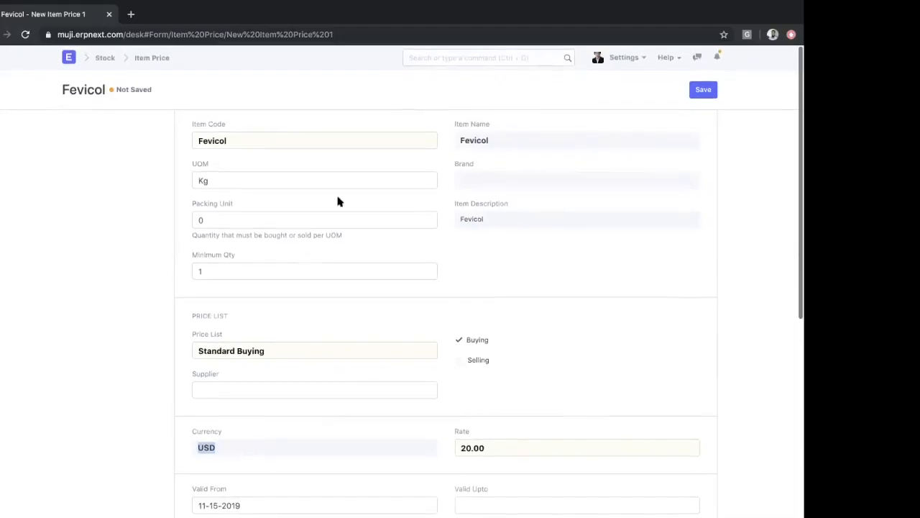
{"action": "triple_click", "coordinate": [324, 346]}
{"action": "left_click", "coordinate": [278, 438]}
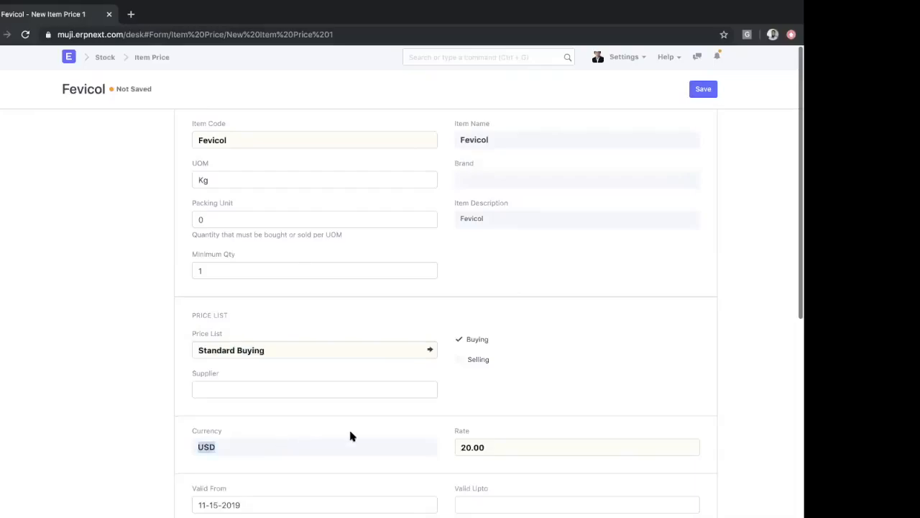
{"action": "left_click", "coordinate": [704, 90]}
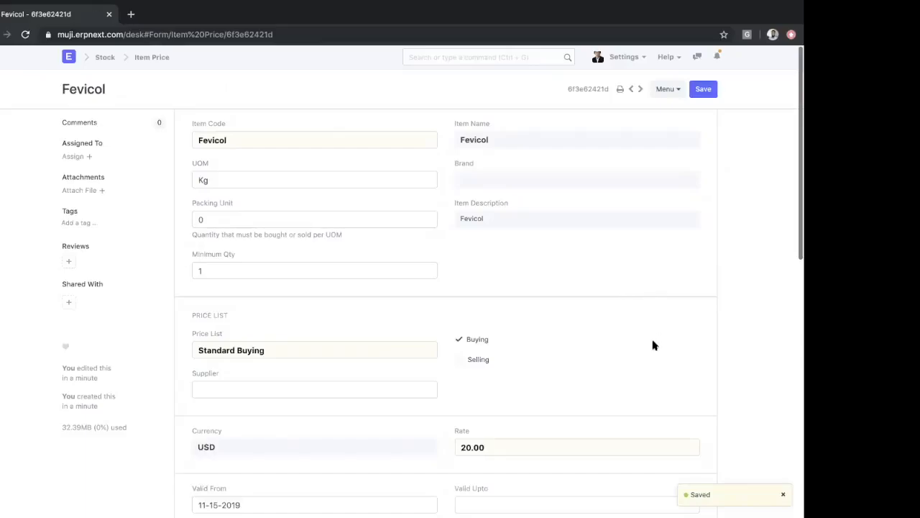
Step: Check the currency of the saved Fevicol price, return to the item price report and open the Price List records
{"action": "double_click", "coordinate": [295, 446]}
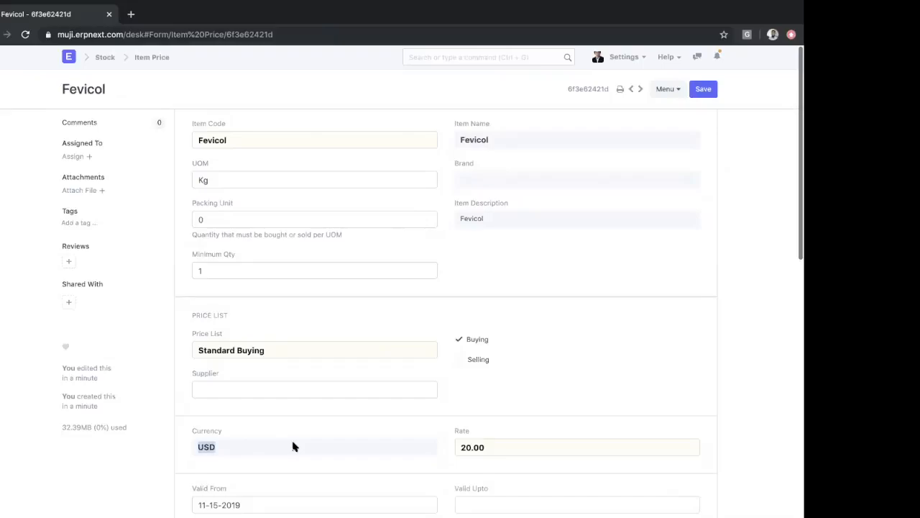
{"action": "left_click", "coordinate": [303, 424]}
{"action": "scroll", "coordinate": [483, 361], "scroll_direction": "down", "scroll_amount": 1}
{"action": "scroll", "coordinate": [483, 363], "scroll_direction": "left", "scroll_amount": 5}
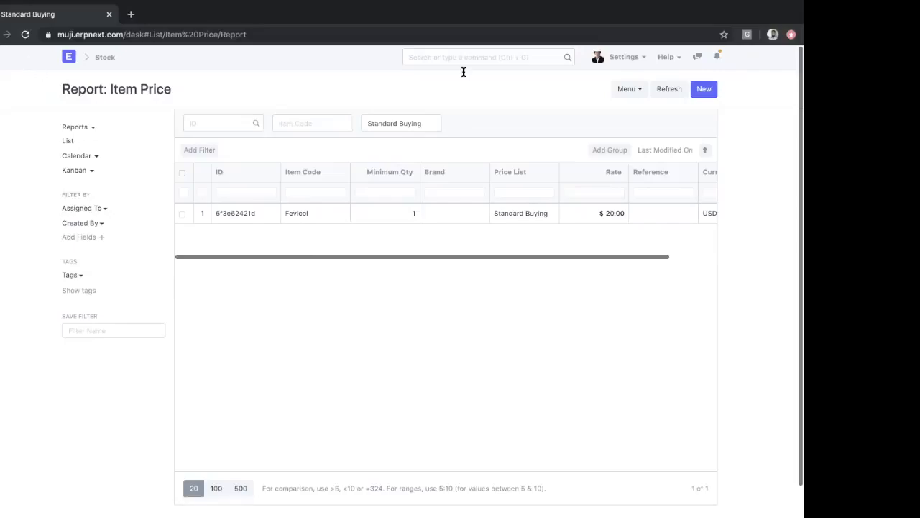
{"action": "left_click", "coordinate": [497, 58]}
{"action": "type", "text": "price"}
{"action": "left_click", "coordinate": [501, 134]}
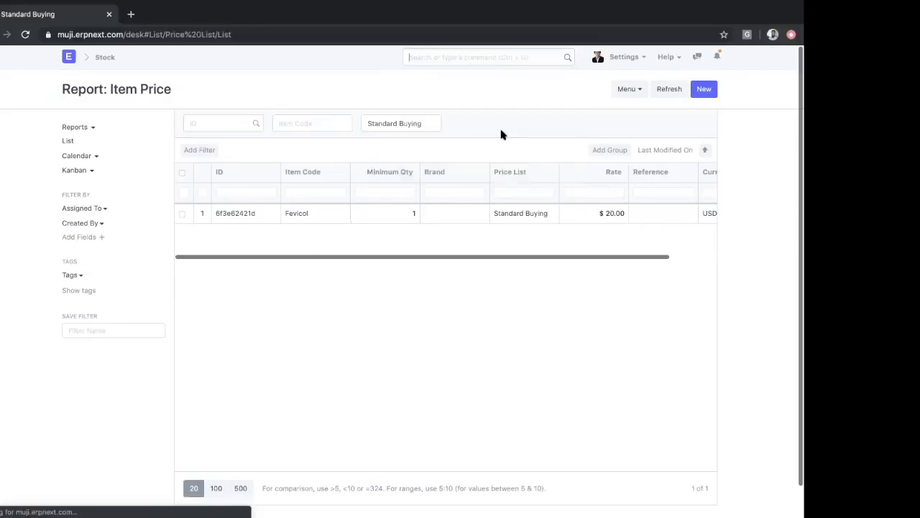
Step: Create and save a price list named "Buying EUR" with EUR as its currency, applicable for buying
{"action": "left_click", "coordinate": [704, 89]}
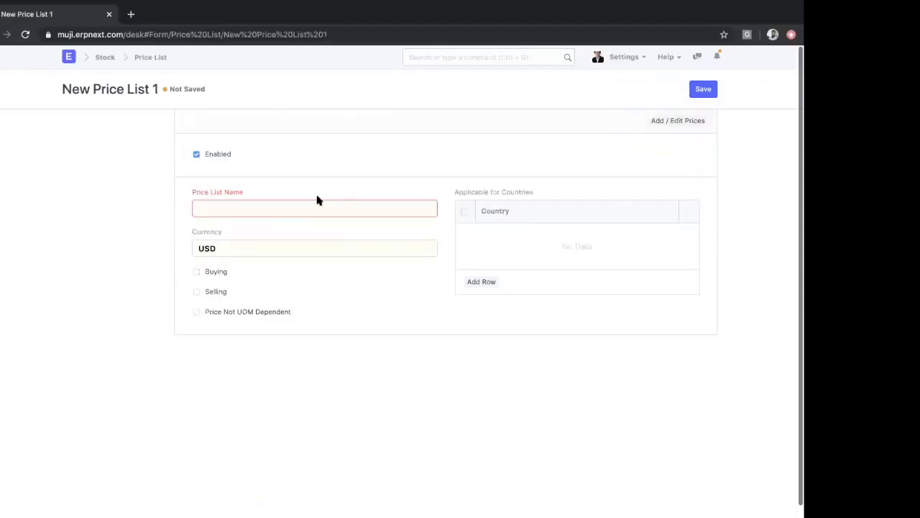
{"action": "left_click", "coordinate": [304, 208]}
{"action": "type", "text": "Bu"}
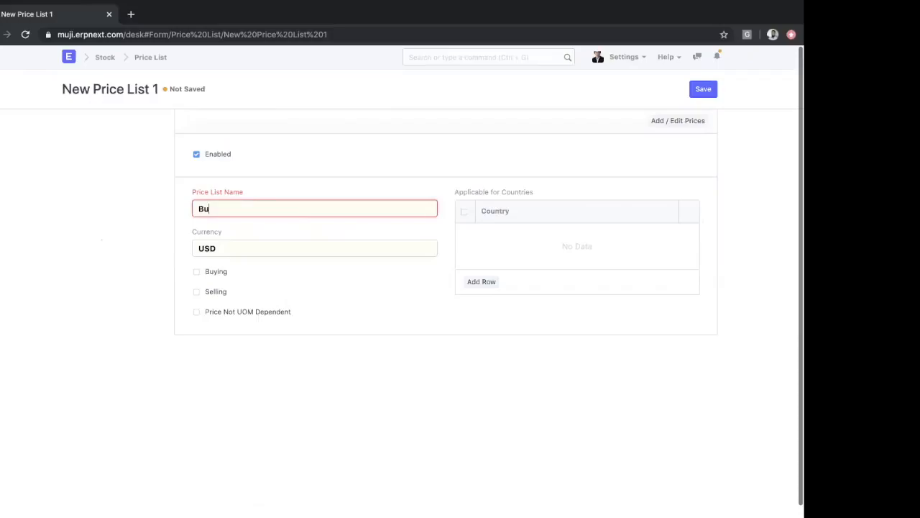
{"action": "type", "text": "ying EUR"}
{"action": "left_click", "coordinate": [270, 250]}
{"action": "type", "text": "eur"}
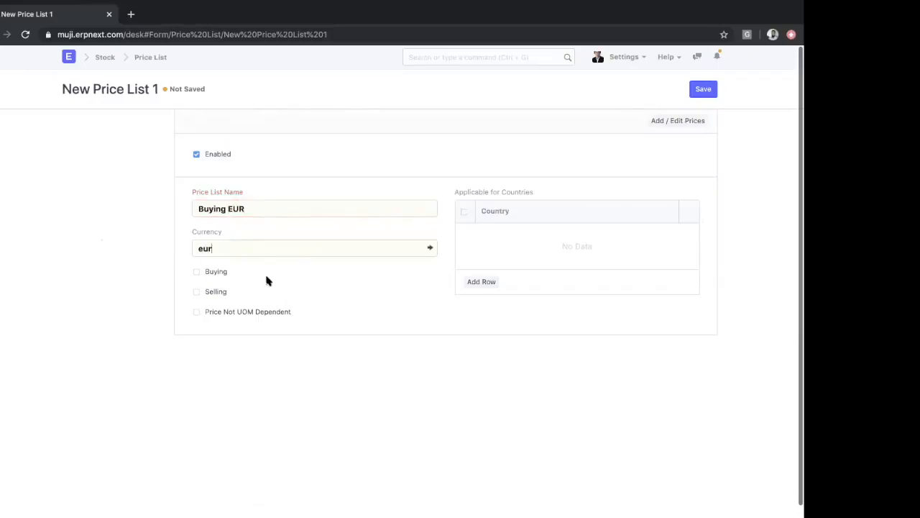
{"action": "left_click", "coordinate": [245, 276]}
{"action": "left_click", "coordinate": [226, 277]}
{"action": "left_click", "coordinate": [708, 91]}
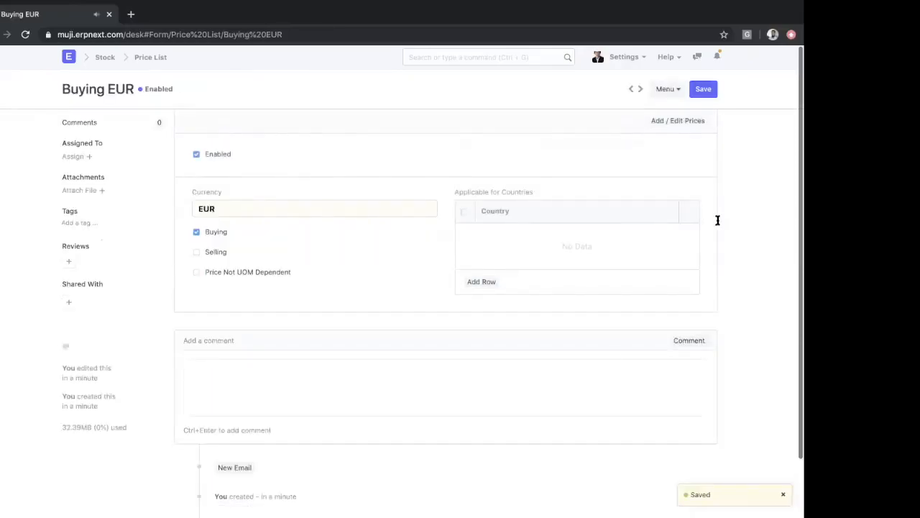
Step: Start a new item price for Fevicol from the Buying EUR price list and open it in the full form
{"action": "left_click", "coordinate": [683, 120]}
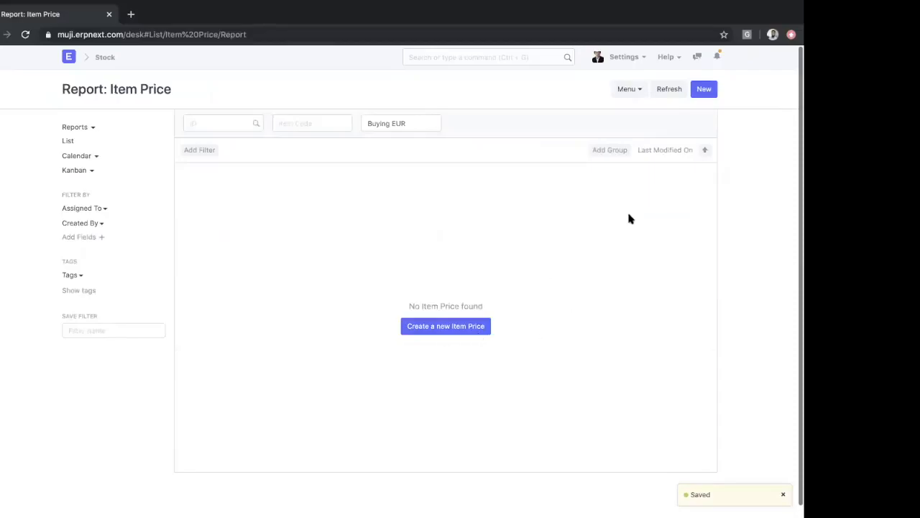
{"action": "left_click", "coordinate": [705, 90]}
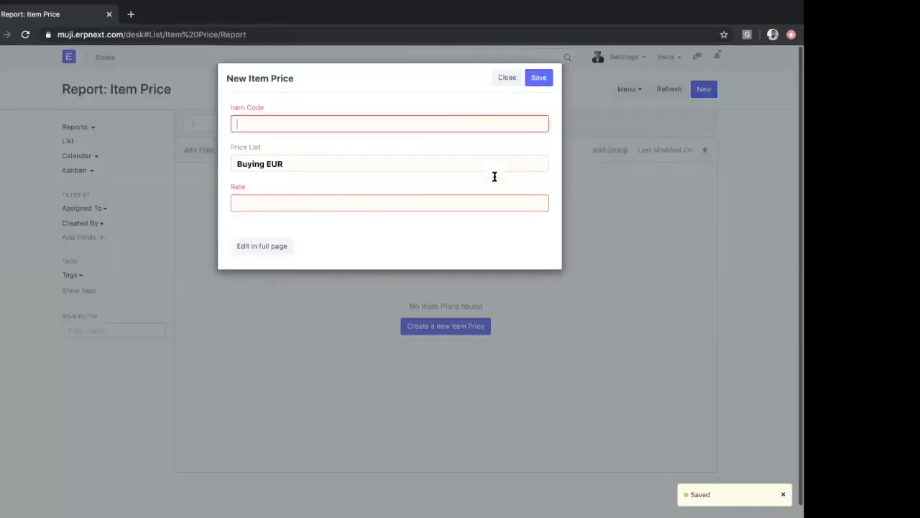
{"action": "left_click", "coordinate": [338, 125]}
{"action": "left_click", "coordinate": [293, 151]}
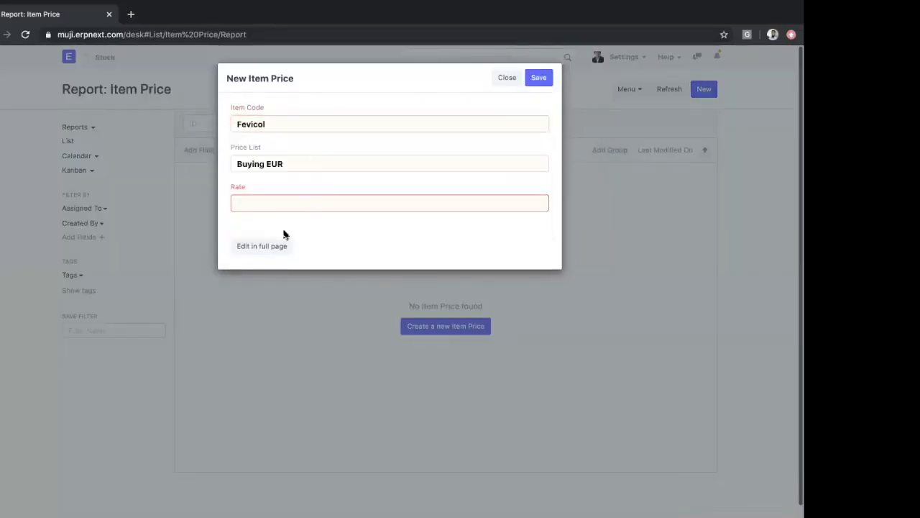
{"action": "left_click", "coordinate": [281, 246]}
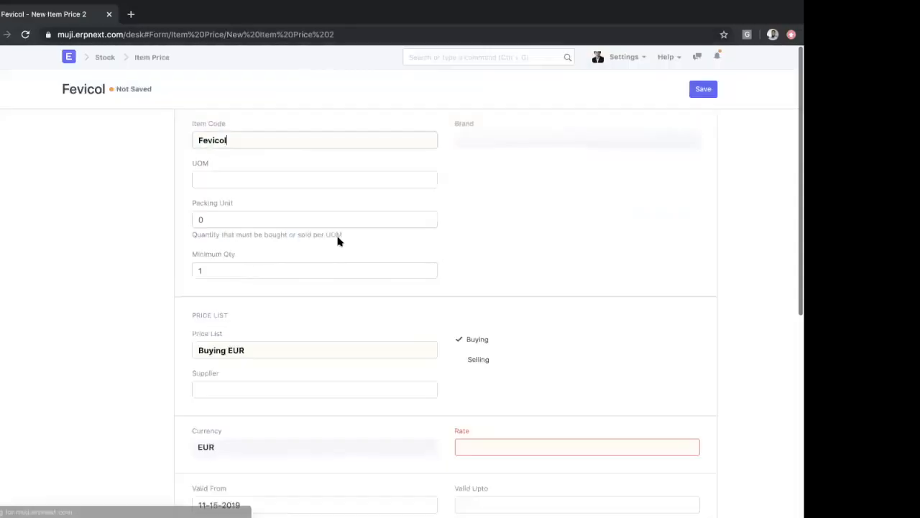
Step: Set the Fevicol rate to 12 in the Buying EUR item price and save the record
{"action": "triple_click", "coordinate": [275, 350]}
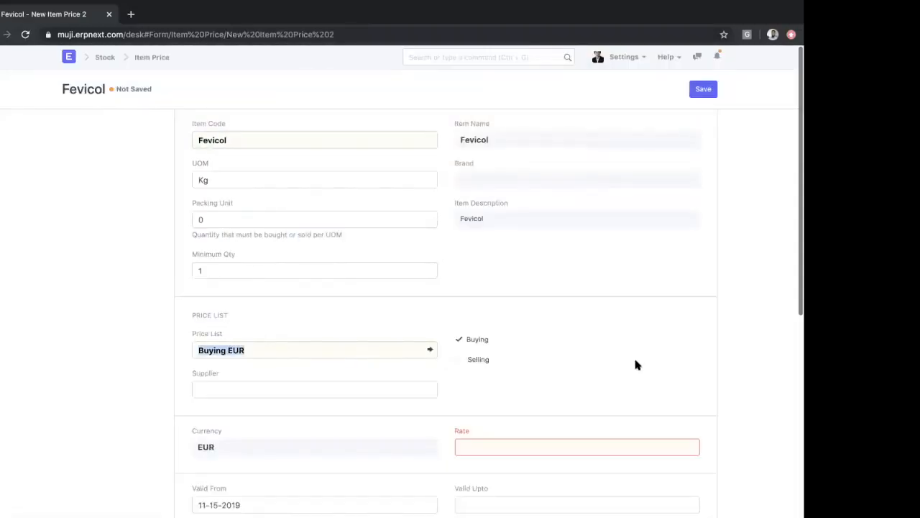
{"action": "scroll", "coordinate": [636, 364], "scroll_direction": "down", "scroll_amount": 2}
{"action": "left_click", "coordinate": [632, 326]}
{"action": "type", "text": "12"}
{"action": "left_click", "coordinate": [643, 285]}
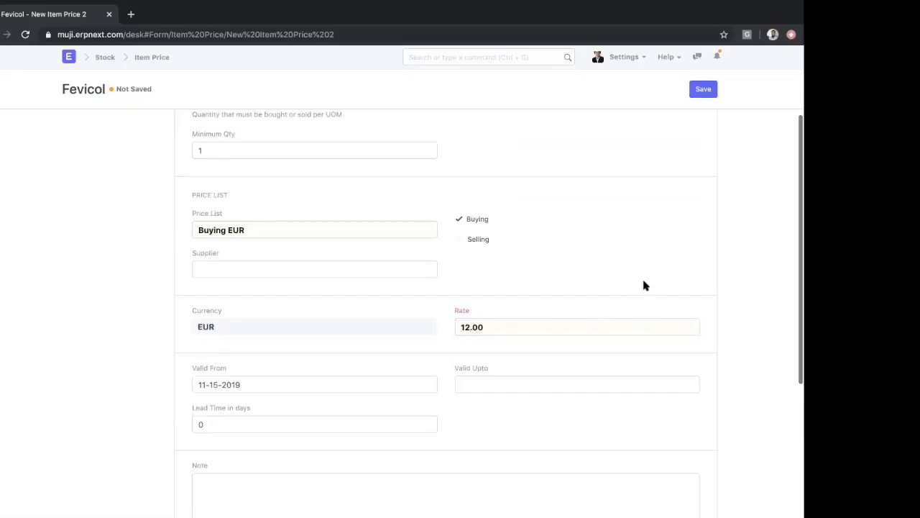
{"action": "left_click", "coordinate": [703, 88]}
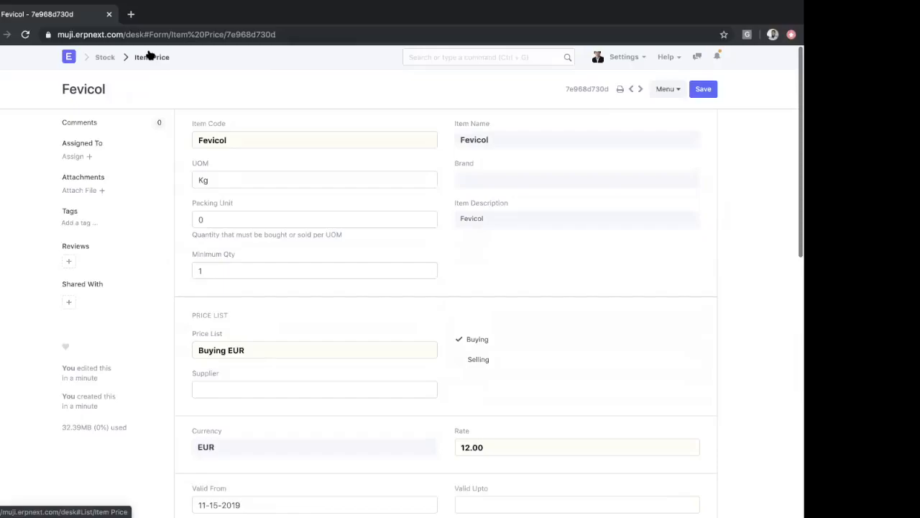
Step: Review the saved Buying EUR price of Fevicol and show all item prices in the list view without the price list filter
{"action": "scroll", "coordinate": [504, 320], "scroll_direction": "down", "scroll_amount": 3}
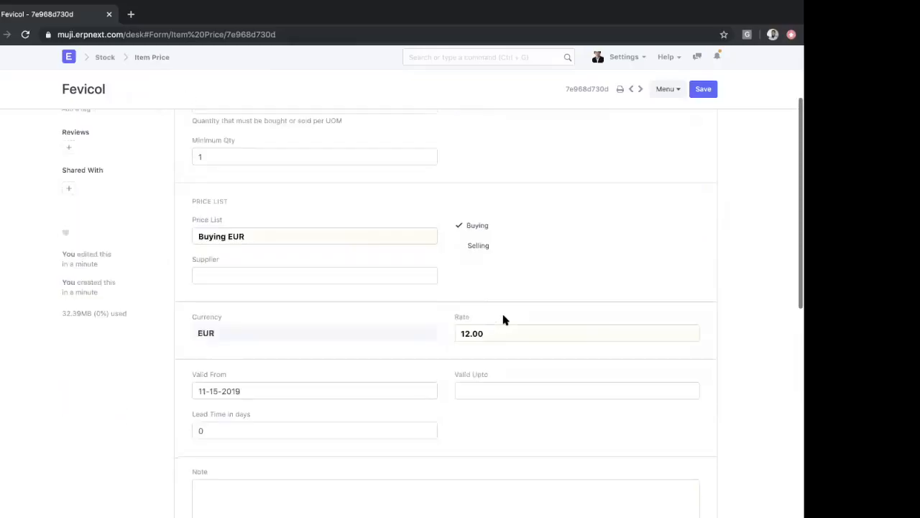
{"action": "scroll", "coordinate": [256, 201], "scroll_direction": "up", "scroll_amount": 3}
{"action": "double_click", "coordinate": [232, 181]}
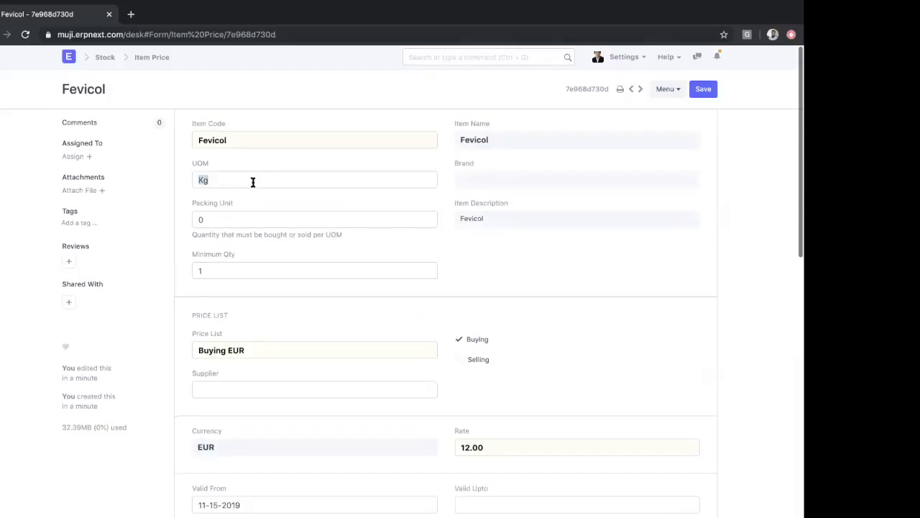
{"action": "left_click", "coordinate": [505, 307]}
{"action": "left_click", "coordinate": [152, 57]}
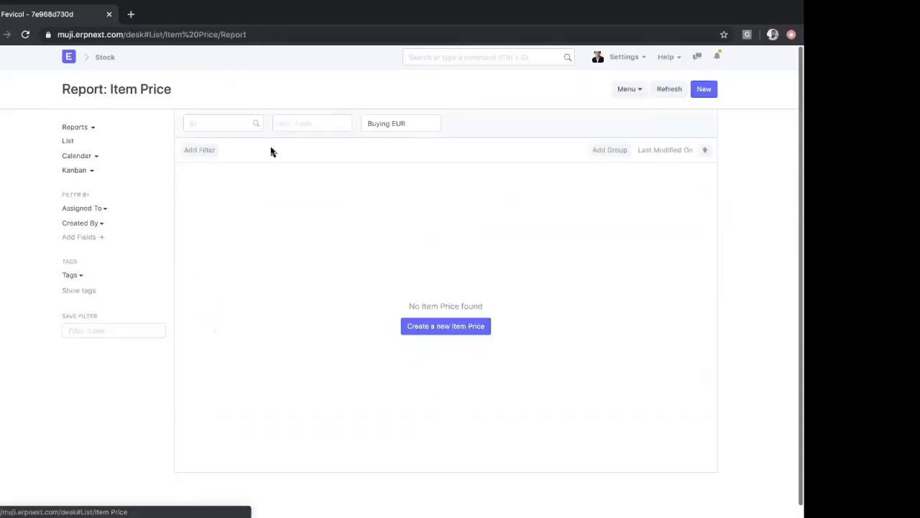
{"action": "triple_click", "coordinate": [382, 126]}
{"action": "key", "text": "BackSpace"}
{"action": "left_click", "coordinate": [68, 141]}
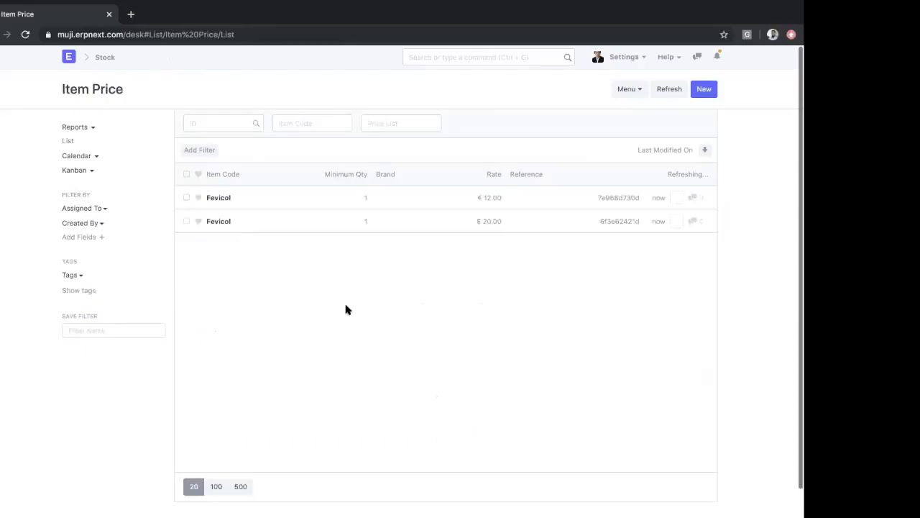
Step: Open the 20.00 USD Fevicol item price from the Standard Buying list and duplicate it
{"action": "left_click", "coordinate": [217, 221]}
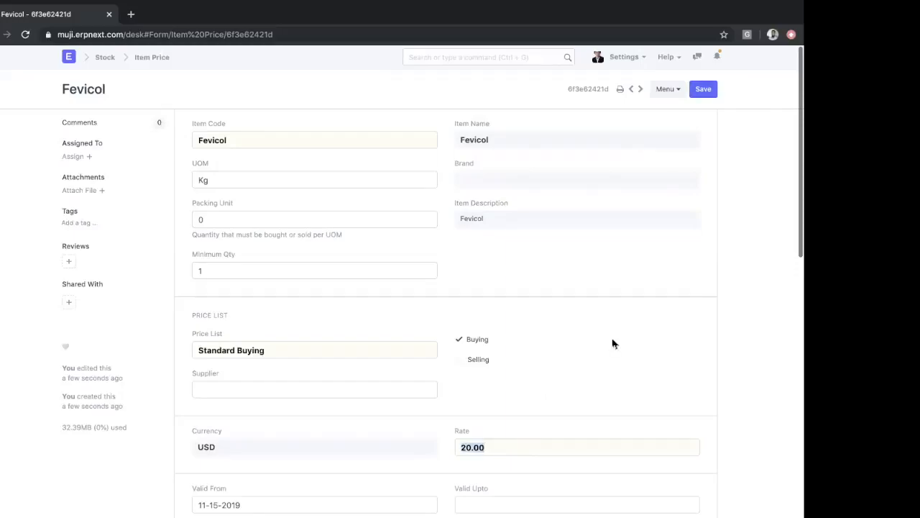
{"action": "left_click", "coordinate": [666, 92]}
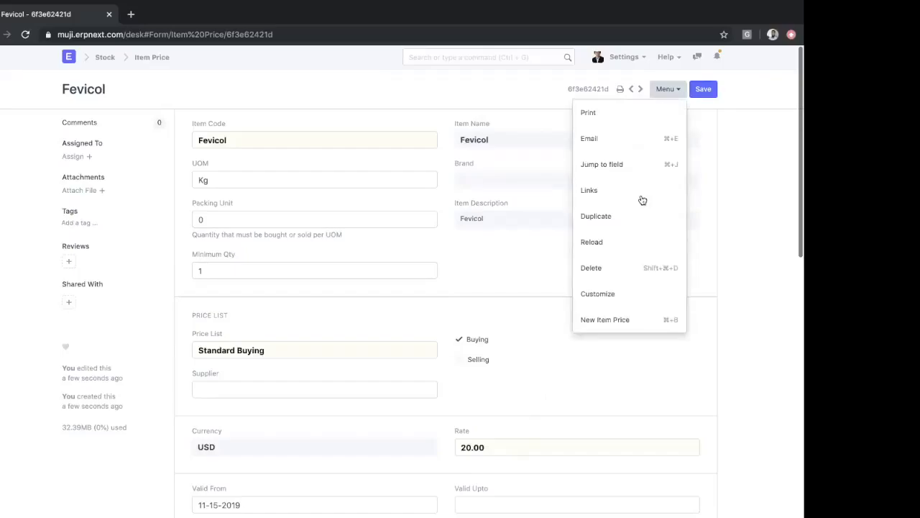
{"action": "left_click", "coordinate": [625, 217]}
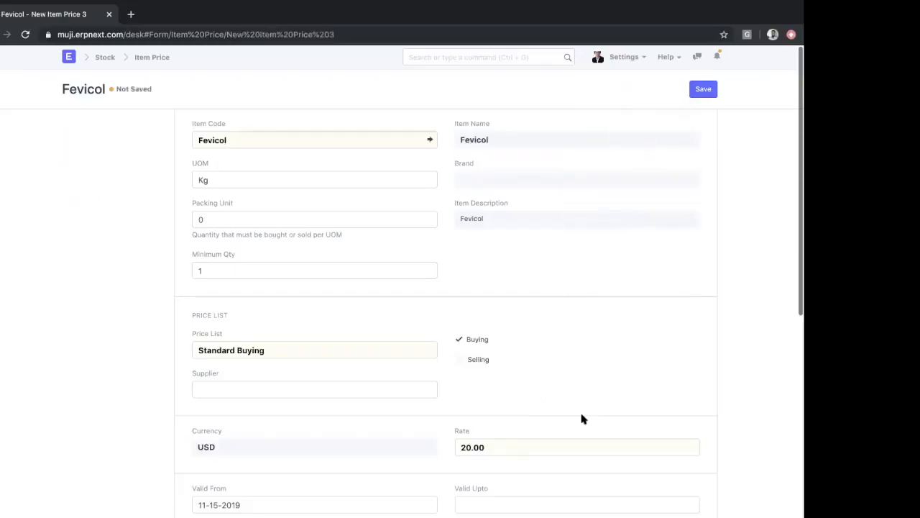
Step: Set the duplicated price's supplier to Neural Hardware Supplies and its rate to 18, and save it
{"action": "left_click", "coordinate": [360, 396]}
{"action": "left_click", "coordinate": [335, 413]}
{"action": "left_click", "coordinate": [510, 448]}
{"action": "type", "text": "18"}
{"action": "left_click", "coordinate": [569, 397]}
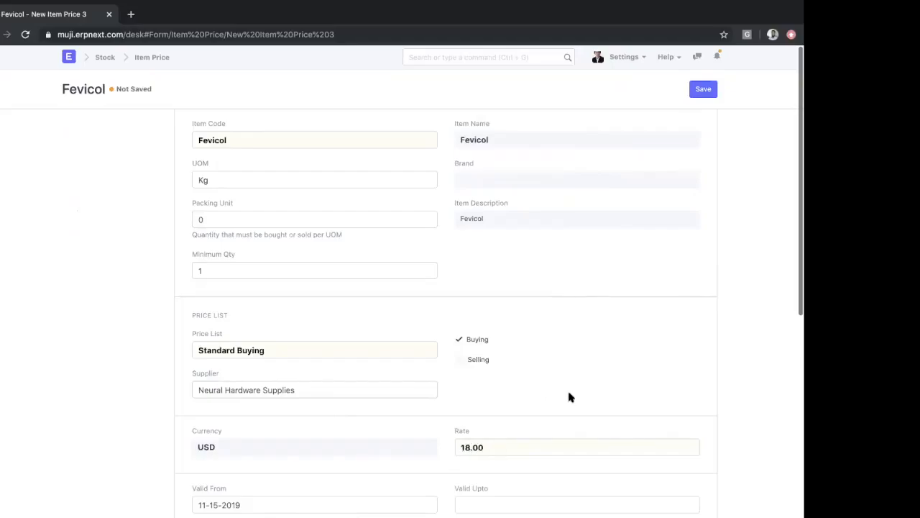
{"action": "key", "text": "ctrl+s"}
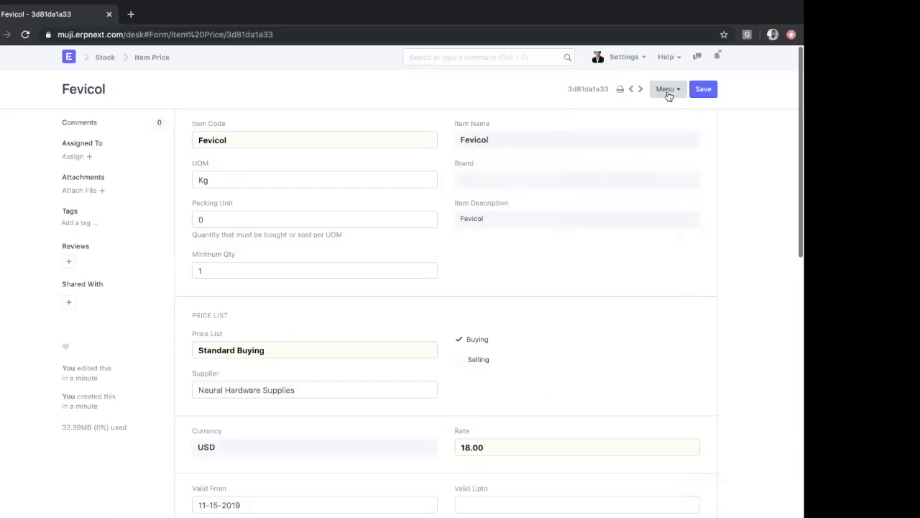
Step: Duplicate the Neural Hardware Supplies price of Fevicol and clear the supplier in the copy
{"action": "left_click", "coordinate": [667, 90]}
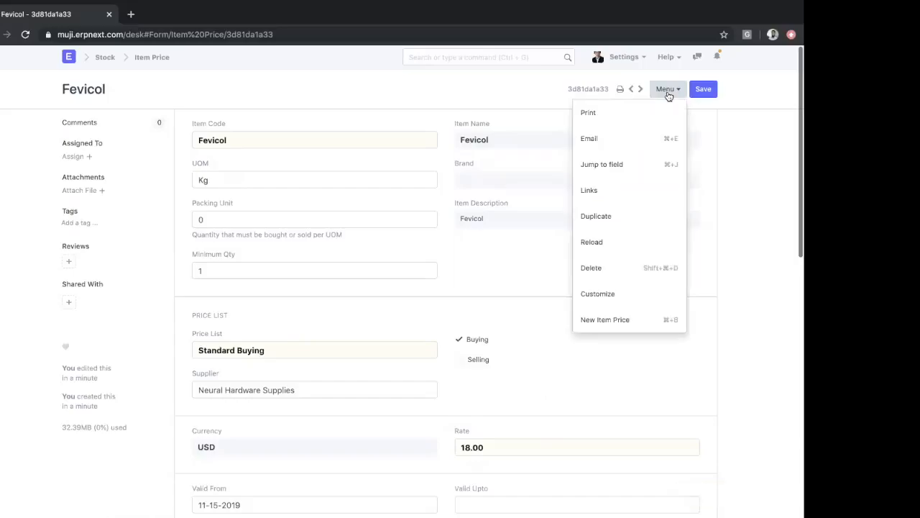
{"action": "left_click", "coordinate": [625, 219]}
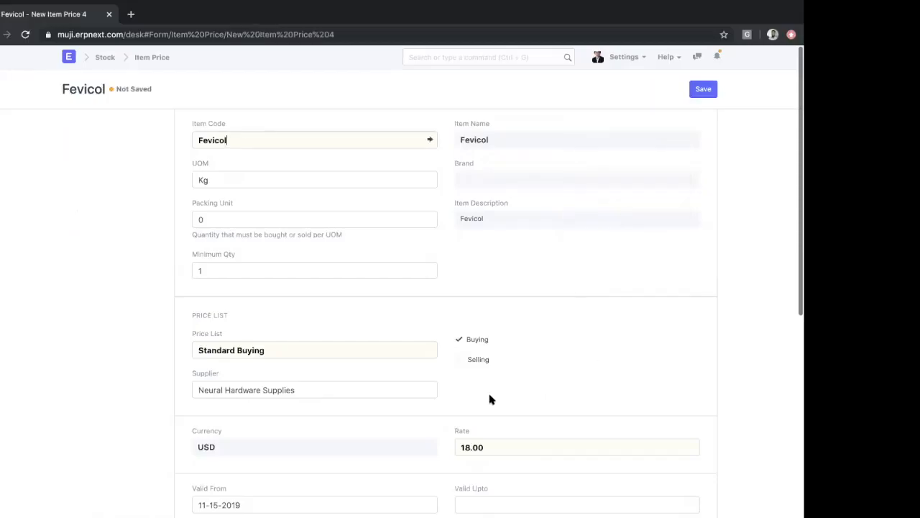
{"action": "triple_click", "coordinate": [316, 392]}
{"action": "key", "text": "BackSpace"}
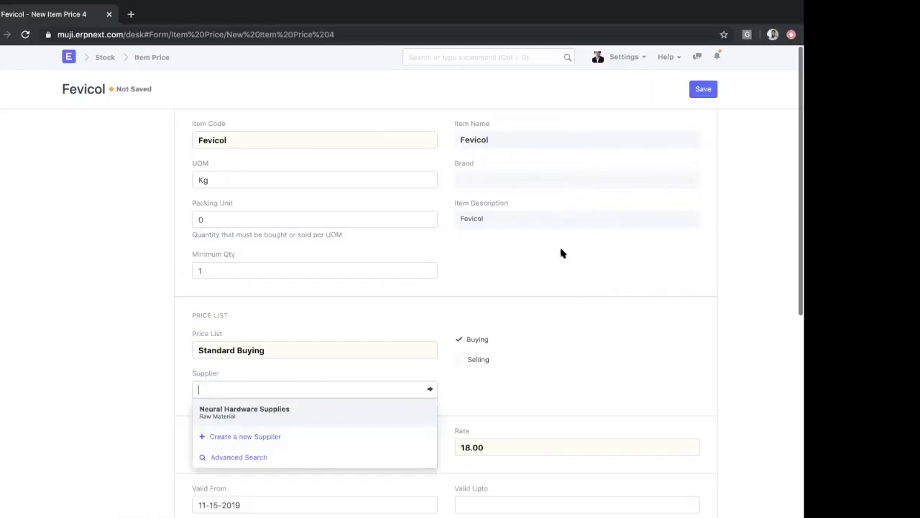
Step: Set the duplicated Fevicol price's unit of measure to Bucket and its rate to 90, and save it
{"action": "triple_click", "coordinate": [246, 177]}
{"action": "type", "text": "buck"}
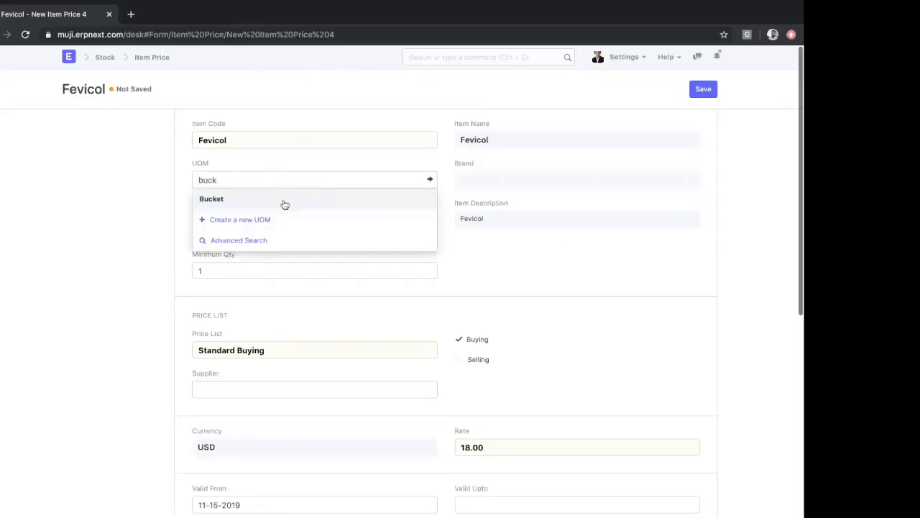
{"action": "left_click", "coordinate": [283, 201]}
{"action": "triple_click", "coordinate": [535, 451]}
{"action": "type", "text": "90"}
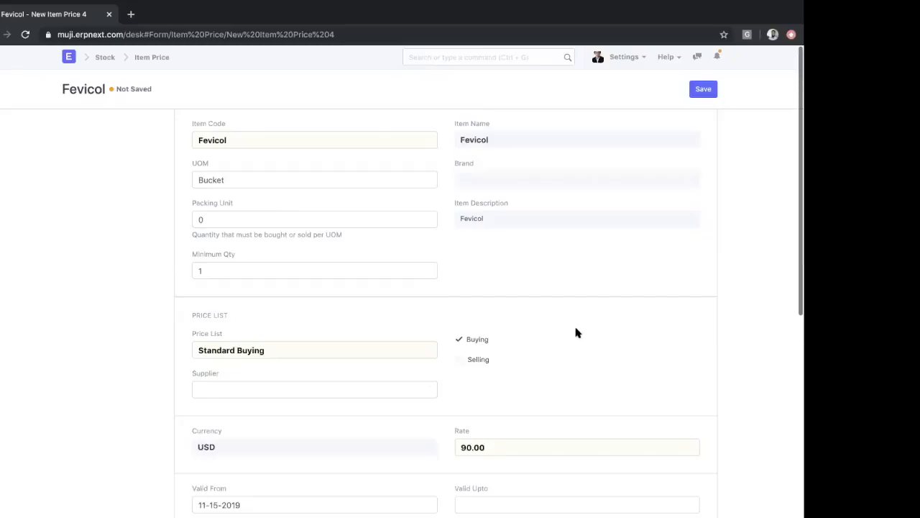
{"action": "double_click", "coordinate": [277, 185]}
{"action": "double_click", "coordinate": [568, 444]}
{"action": "left_click", "coordinate": [702, 89]}
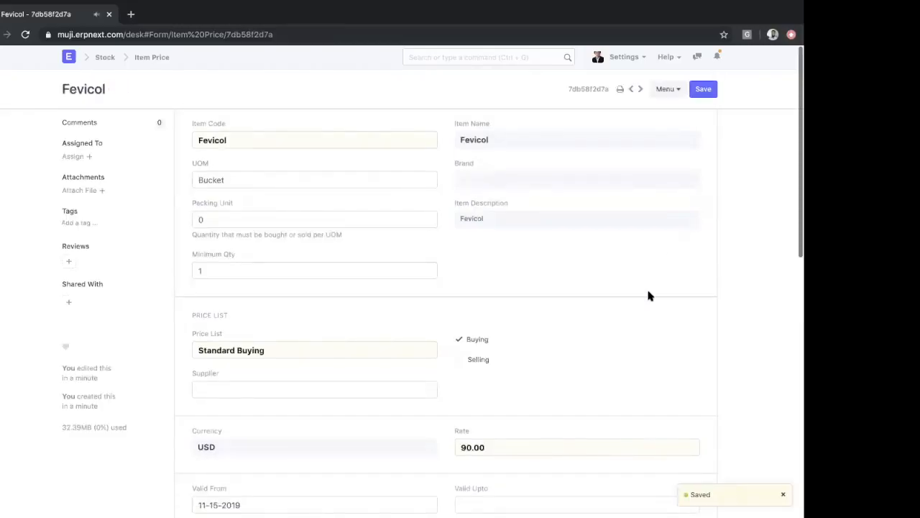
Step: Examine the validity dates of the saved Bucket price, including the calendar for its end date
{"action": "scroll", "coordinate": [648, 296], "scroll_direction": "down", "scroll_amount": 5}
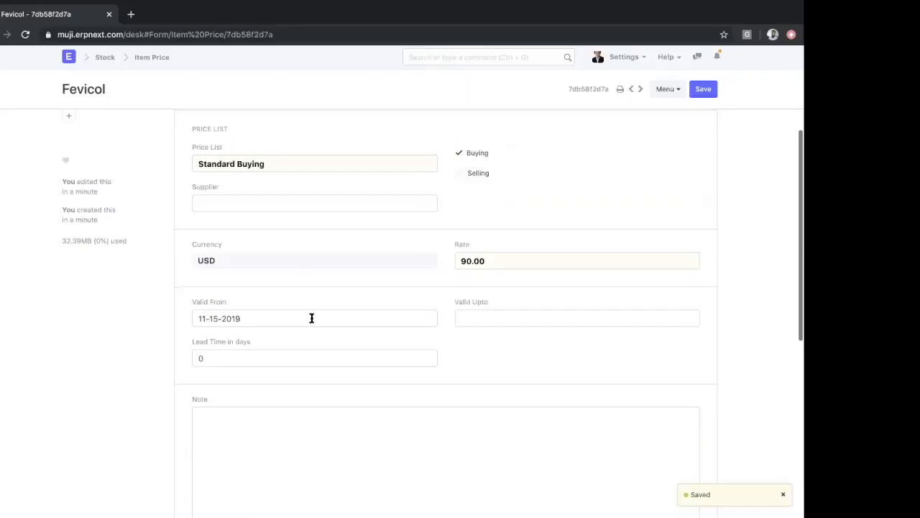
{"action": "left_click", "coordinate": [495, 324]}
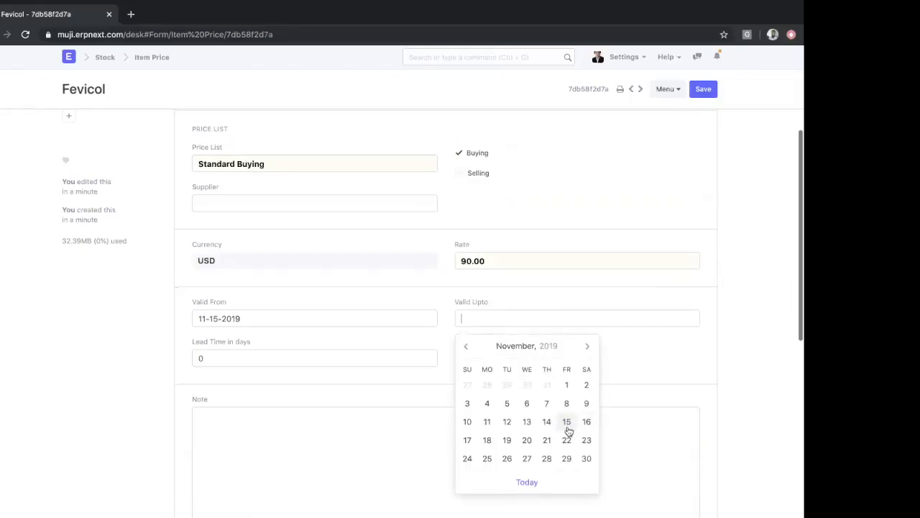
{"action": "left_click", "coordinate": [666, 369]}
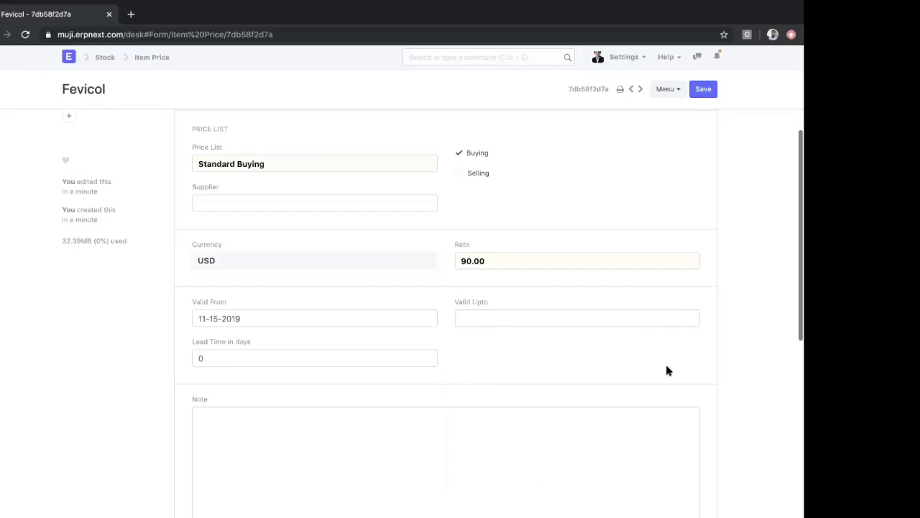
{"action": "scroll", "coordinate": [666, 370], "scroll_direction": "up", "scroll_amount": 5}
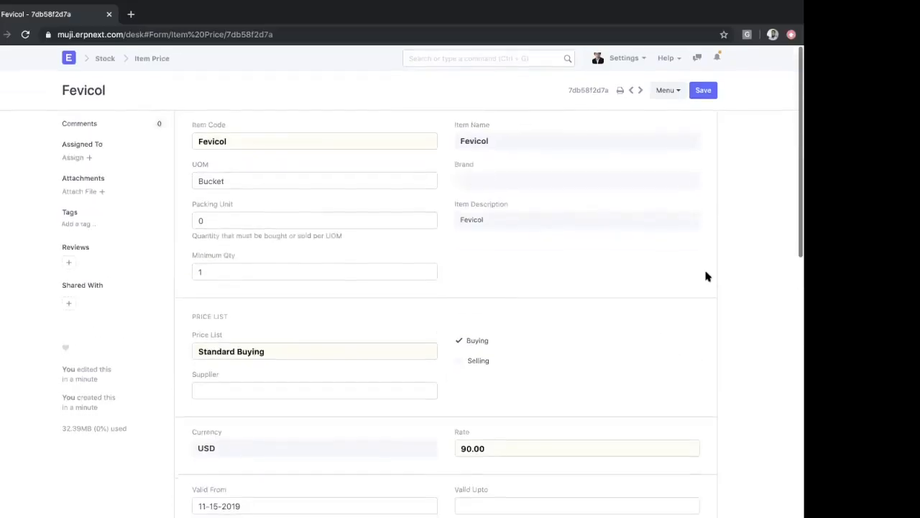